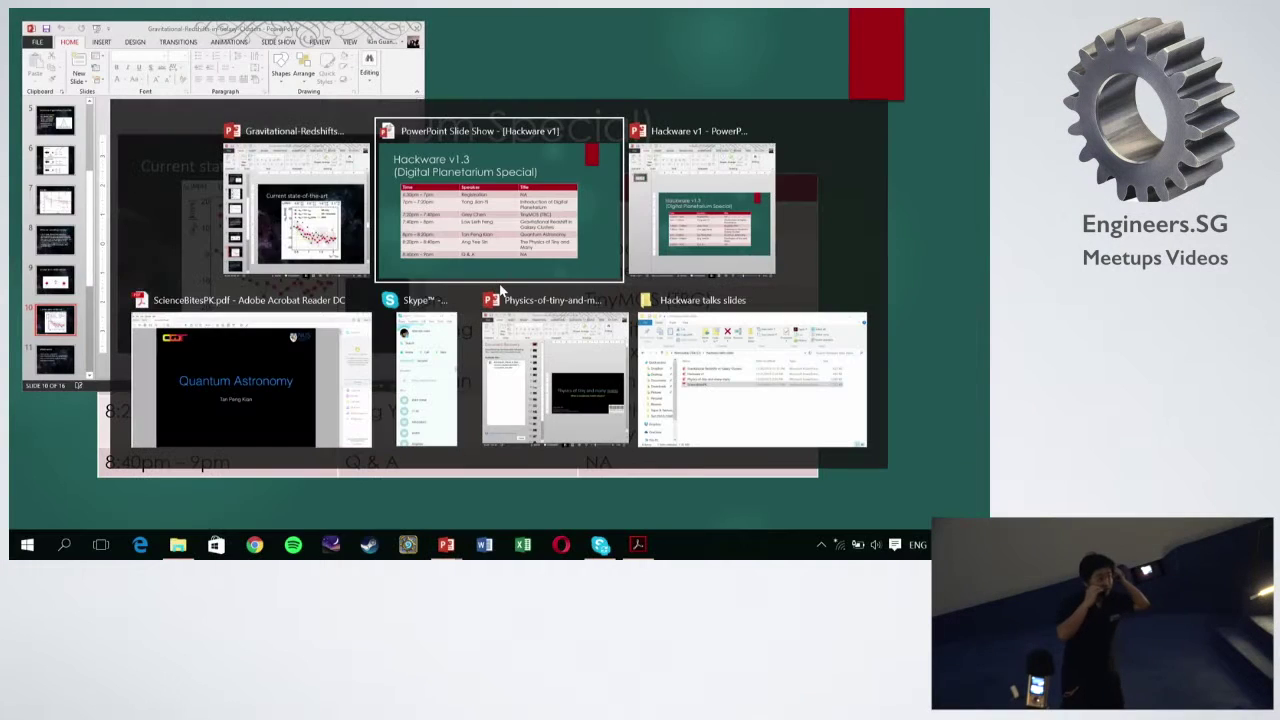
# - Bring ScienceBitesPK.pdf to the front and show its Quantum Astronomy title slide full screen
pyautogui.press('Tab')
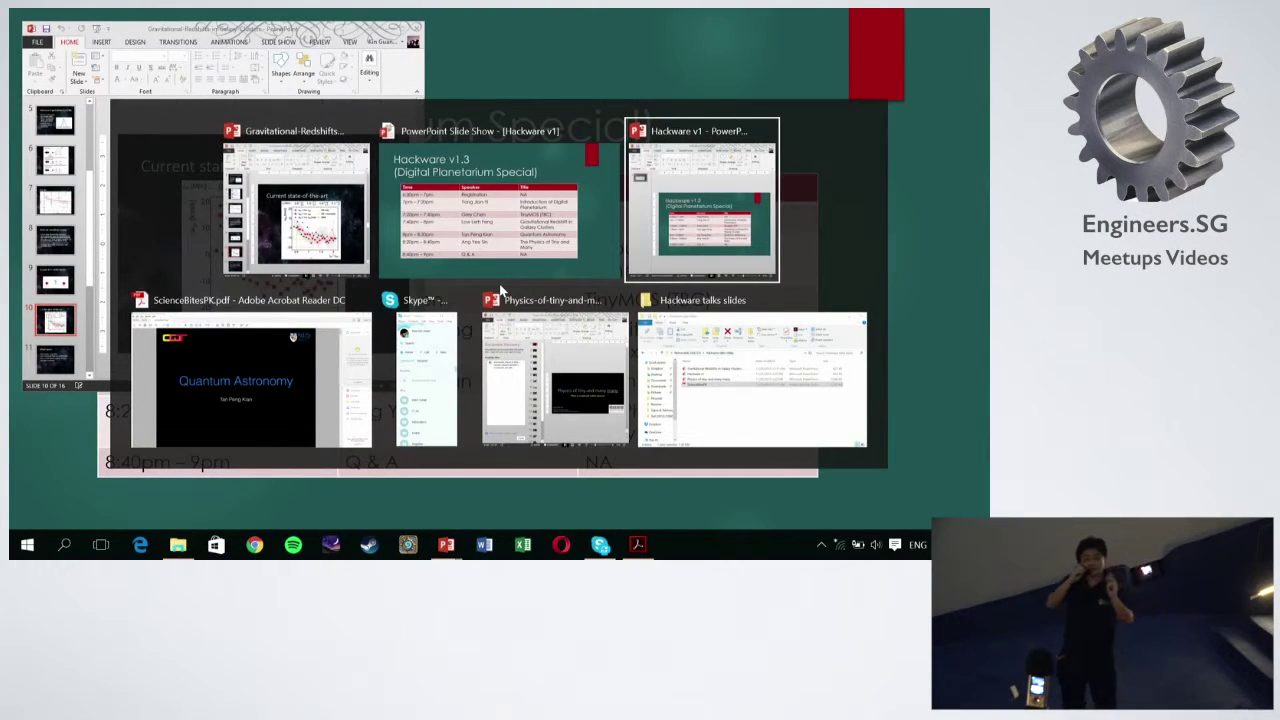
pyautogui.press('Tab')
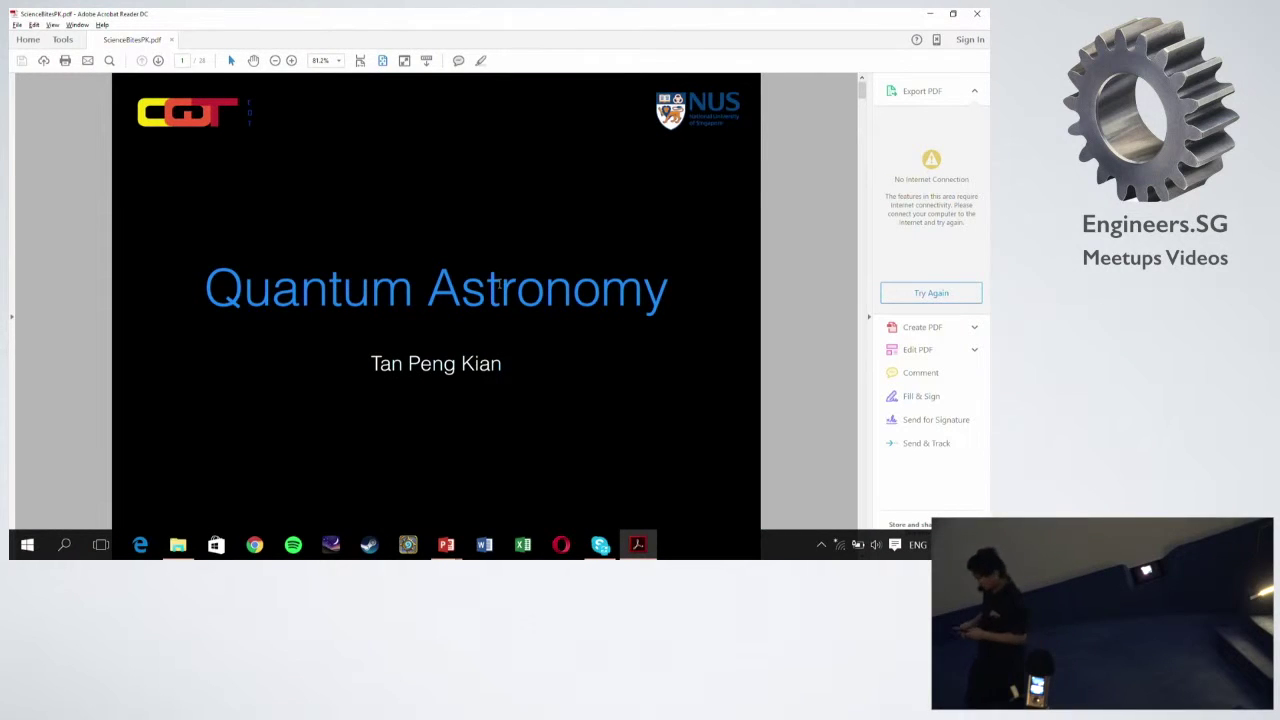
pyautogui.hotkey('ctrl', 'l')
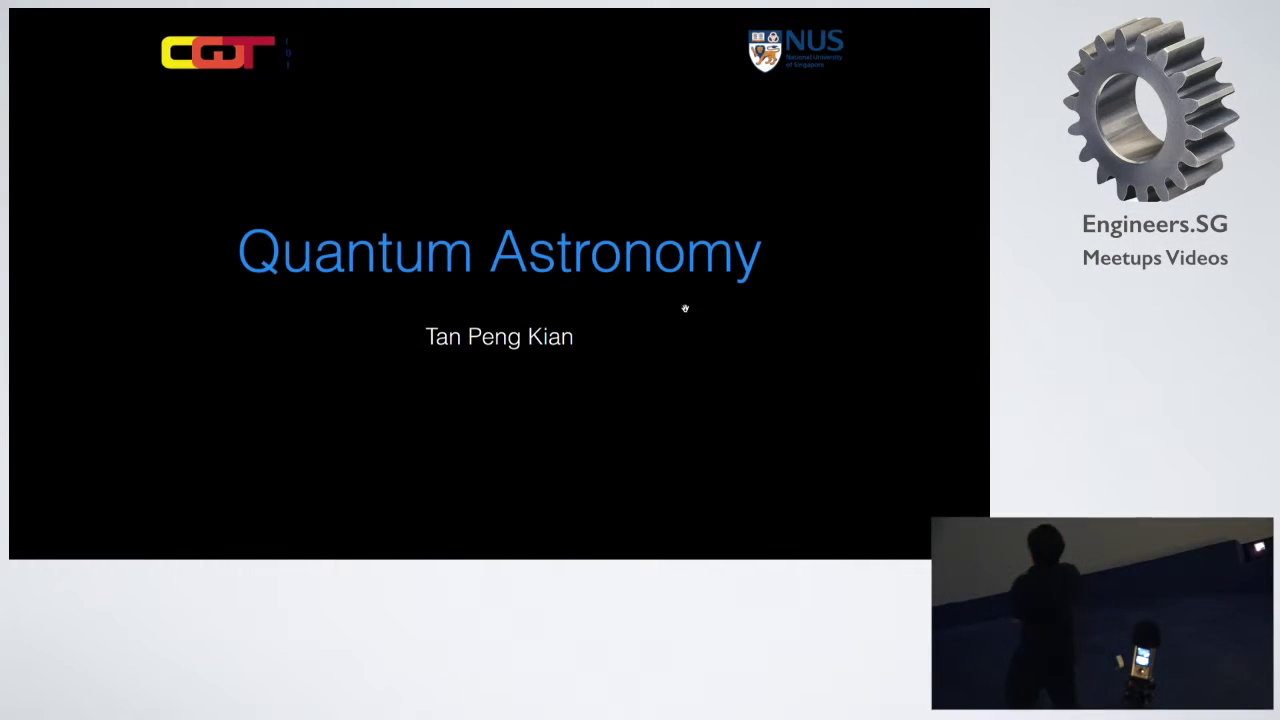